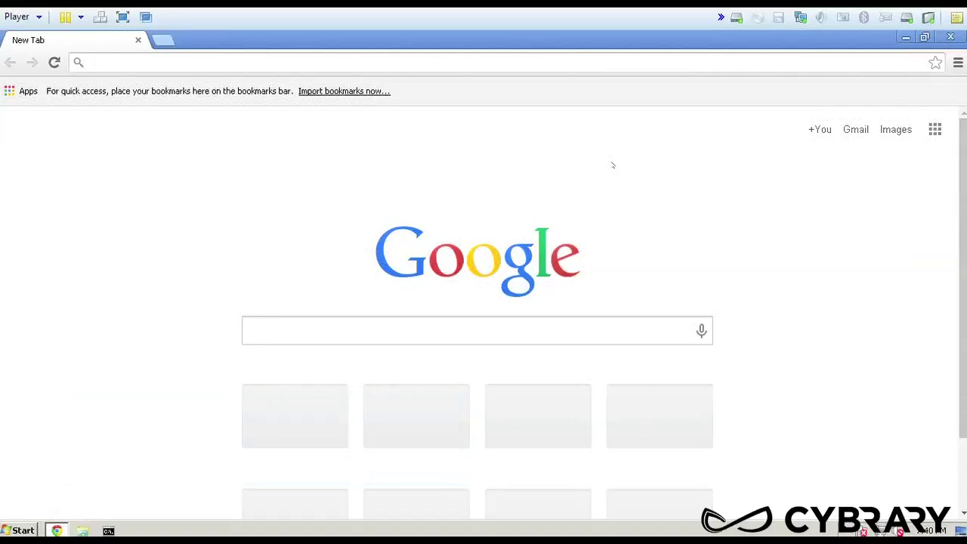
# Search Google for "regedit vs regedt32 comparison" and look over the results.
pyautogui.click(376, 334)
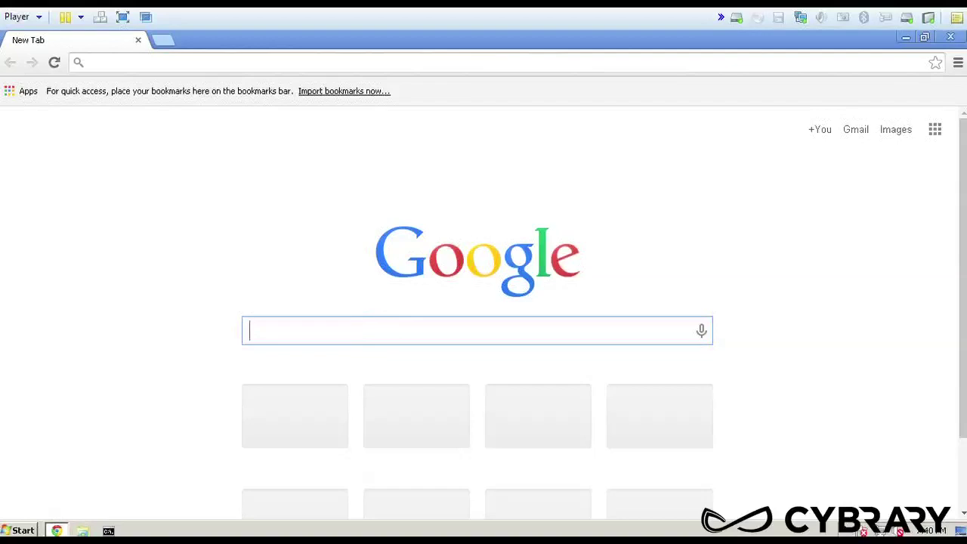
pyautogui.write('regedit')
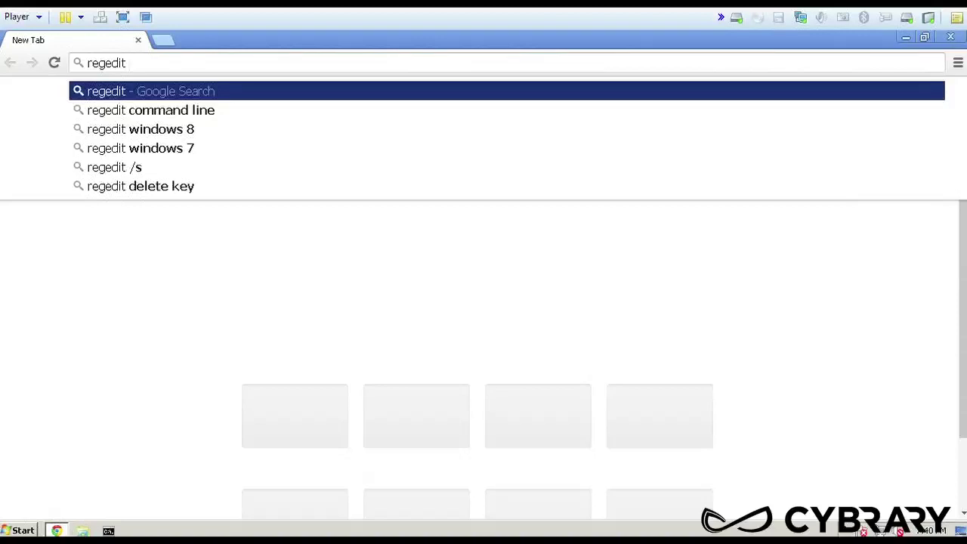
pyautogui.write('vs reged')
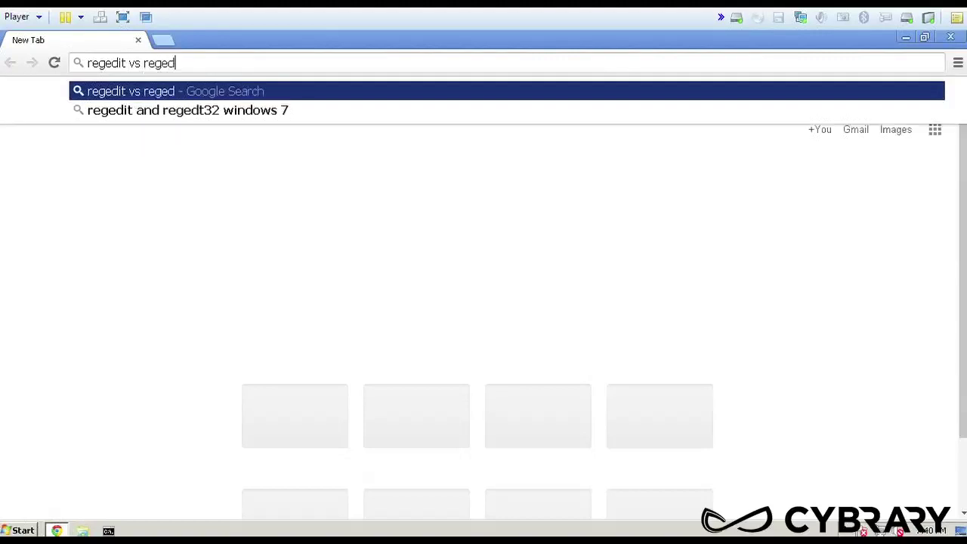
pyautogui.write('t32')
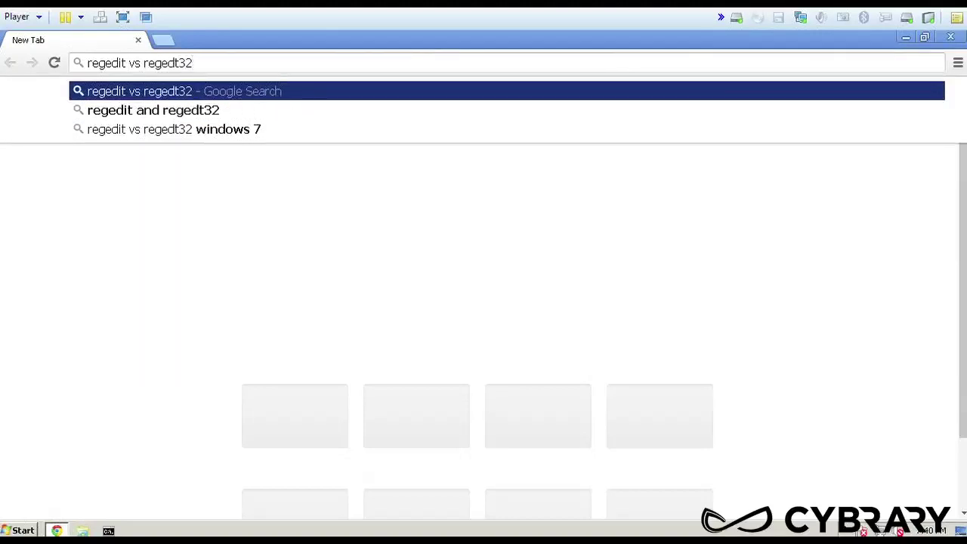
pyautogui.write(' c')
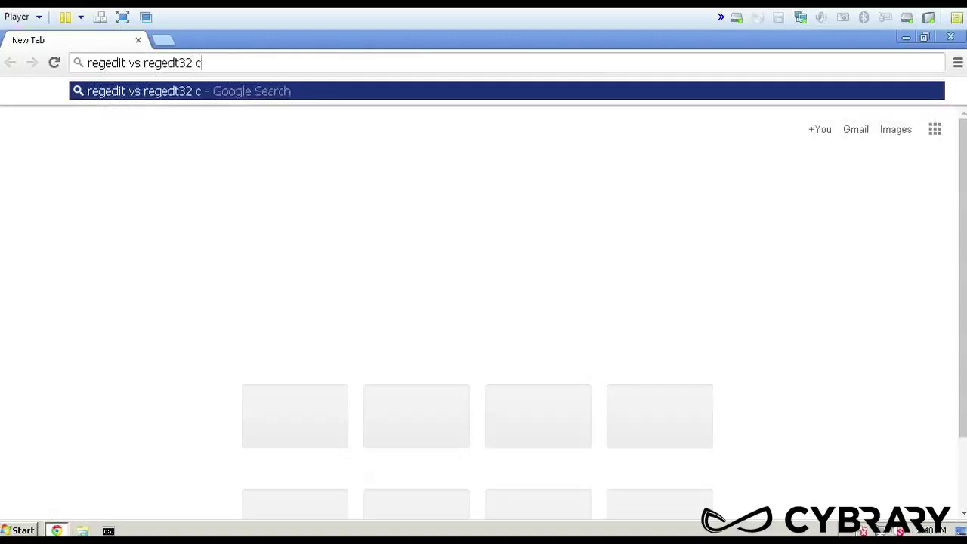
pyautogui.write('ompar')
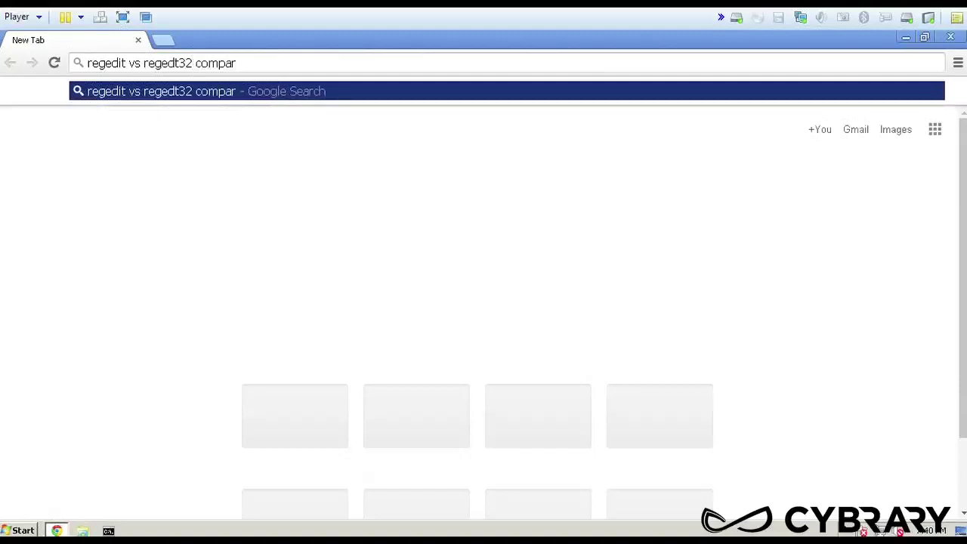
pyautogui.write('ison')
pyautogui.press('Return')
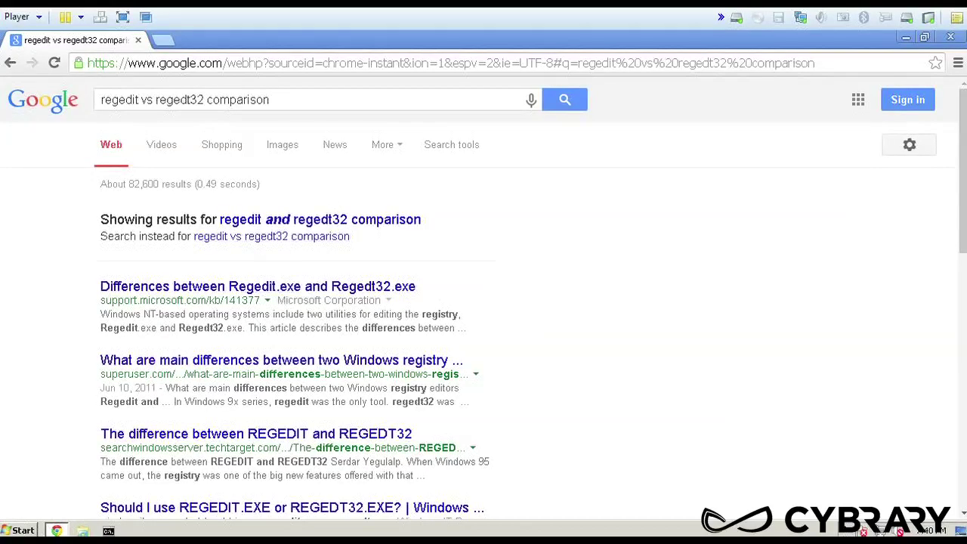
pyautogui.scroll(-2, 283, 414)
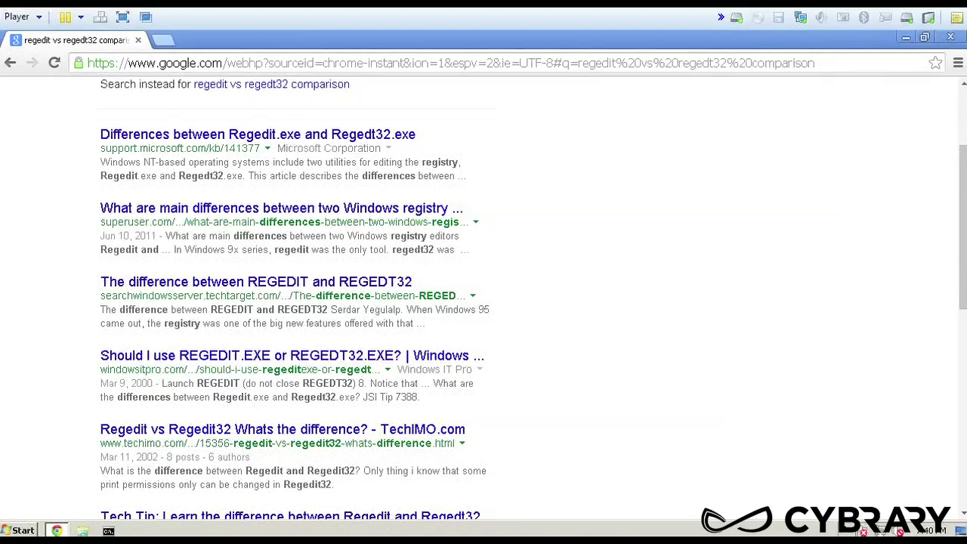
pyautogui.scroll(2, 302, 257)
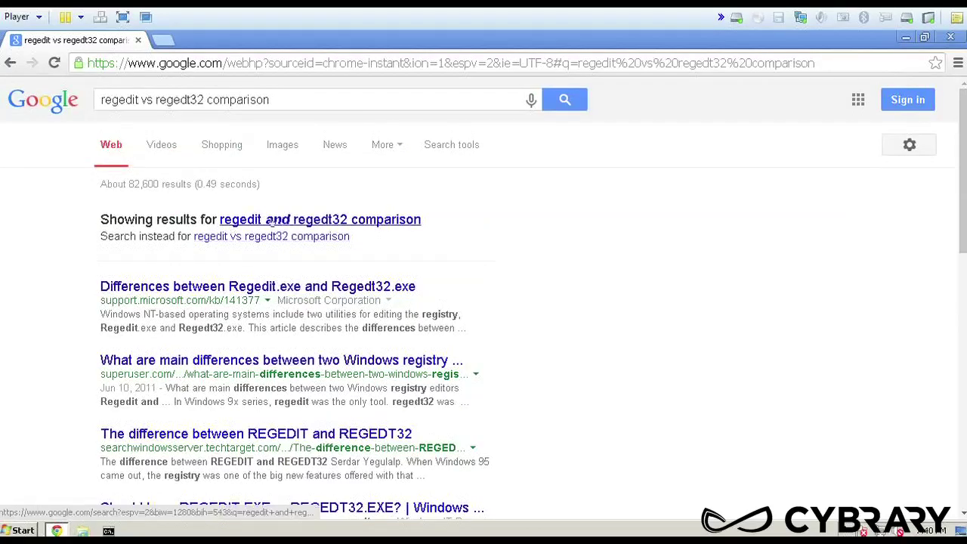
# Minimize the browser, switch to Command Prompt and try to launch the Registry Editor with the regedit command.
pyautogui.click(906, 36)
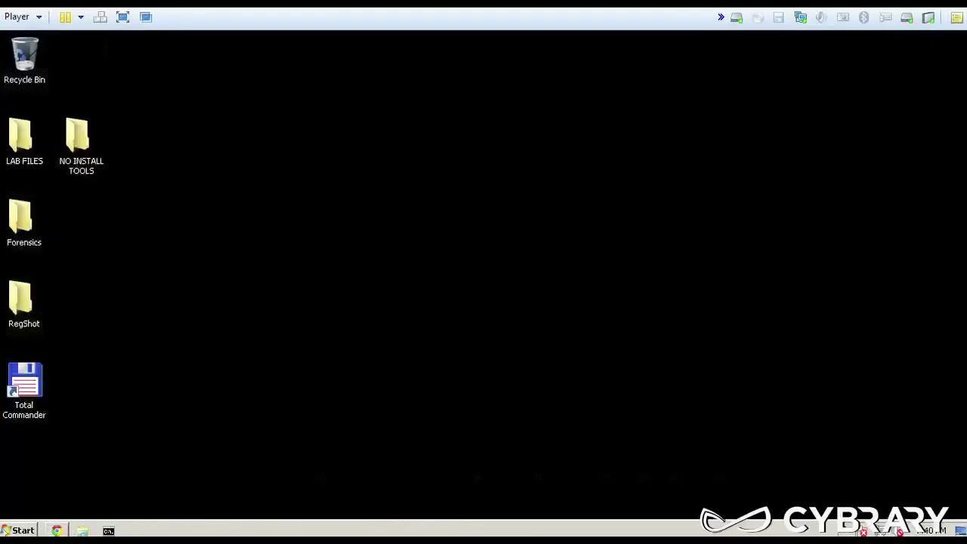
pyautogui.click(108, 531)
pyautogui.click(383, 268)
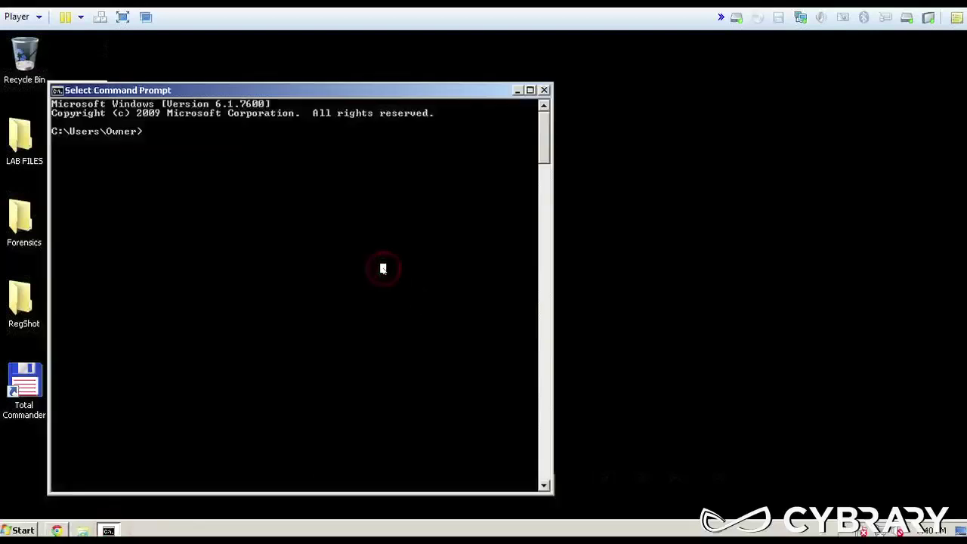
pyautogui.write('re')
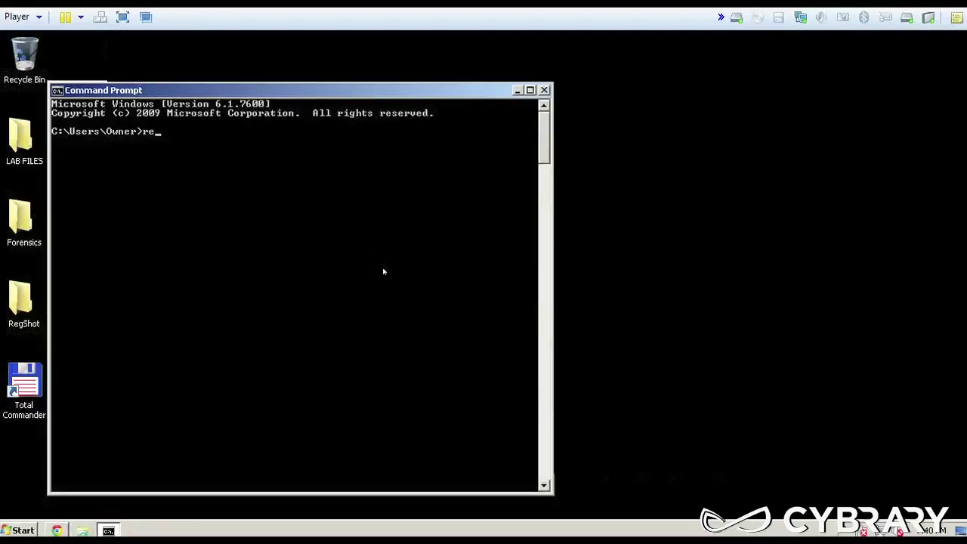
pyautogui.write('gedit')
pyautogui.press('Return')
pyautogui.press('Return')
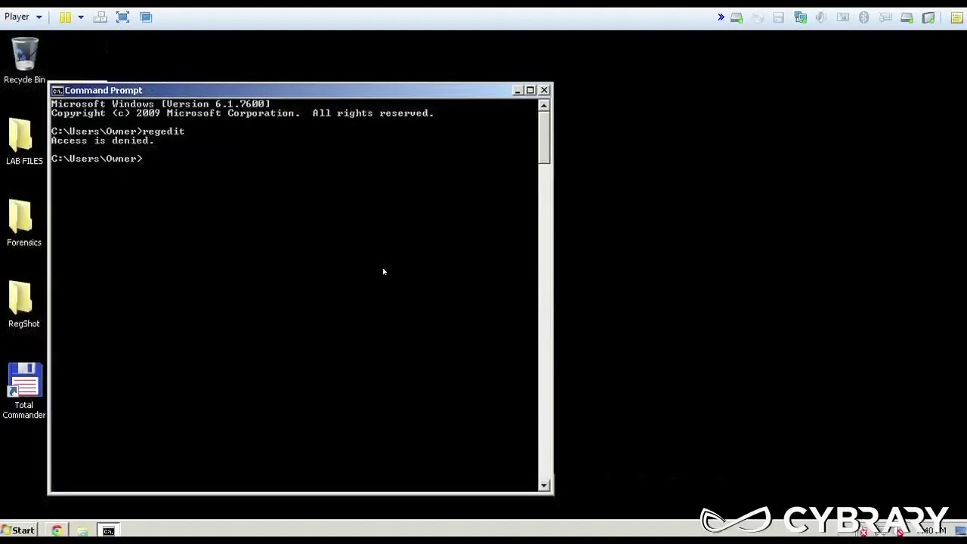
# Run the regedit command again with permission to make changes, and move the Registry Editor window clear of Command Prompt.
pyautogui.press('Up')
pyautogui.press('Return')
pyautogui.click(378, 306)
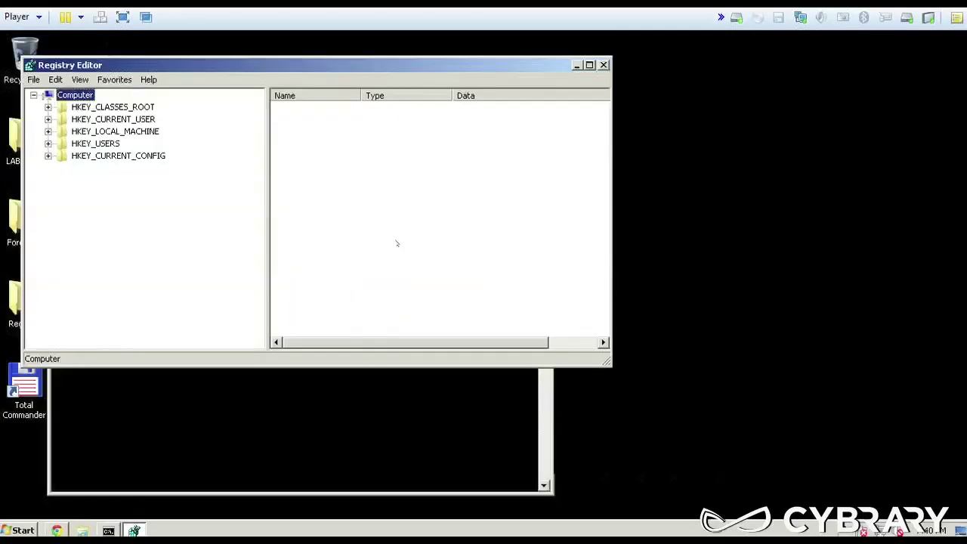
pyautogui.moveTo(155, 66); pyautogui.dragTo(502, 54)
# Run regedt32 from Command Prompt and allow the Registry Editor Utility to make changes to the computer.
pyautogui.click(174, 218)
pyautogui.press('Up')
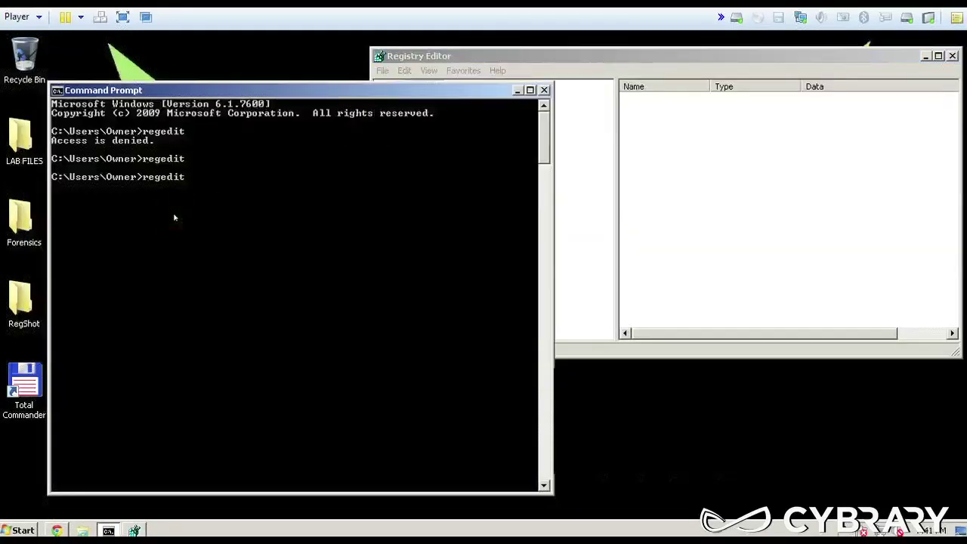
pyautogui.press('BackSpace')
pyautogui.press('BackSpace')
pyautogui.write('t32')
pyautogui.press('Return')
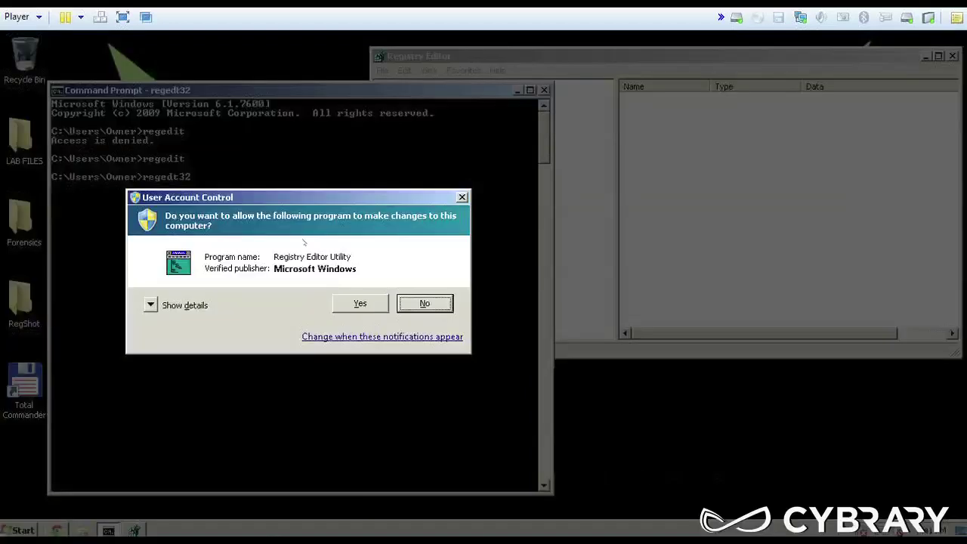
pyautogui.click(360, 302)
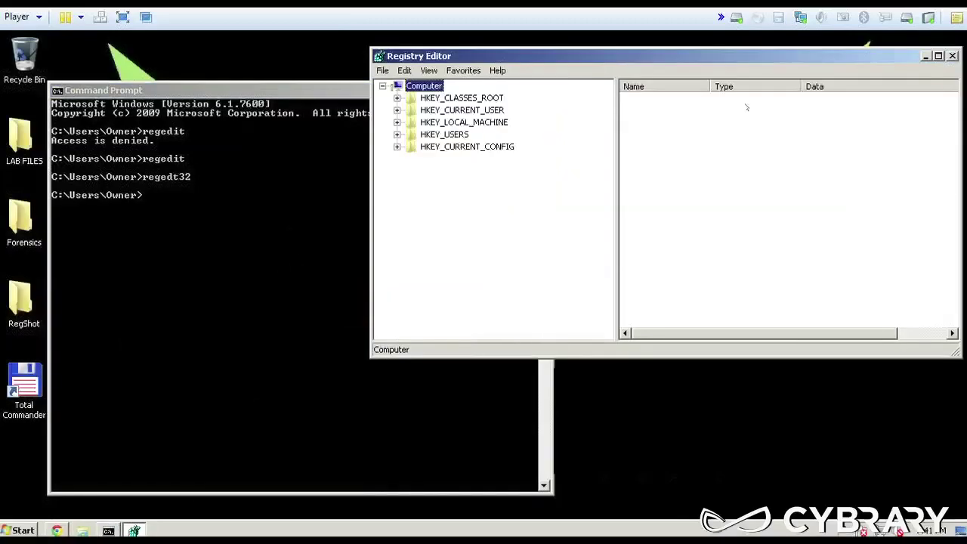
# Bring Registry Editor and Command Prompt forward in turn, and highlight the regedt32 command in the prompt window.
pyautogui.click(767, 59)
pyautogui.click(733, 56)
pyautogui.click(148, 133)
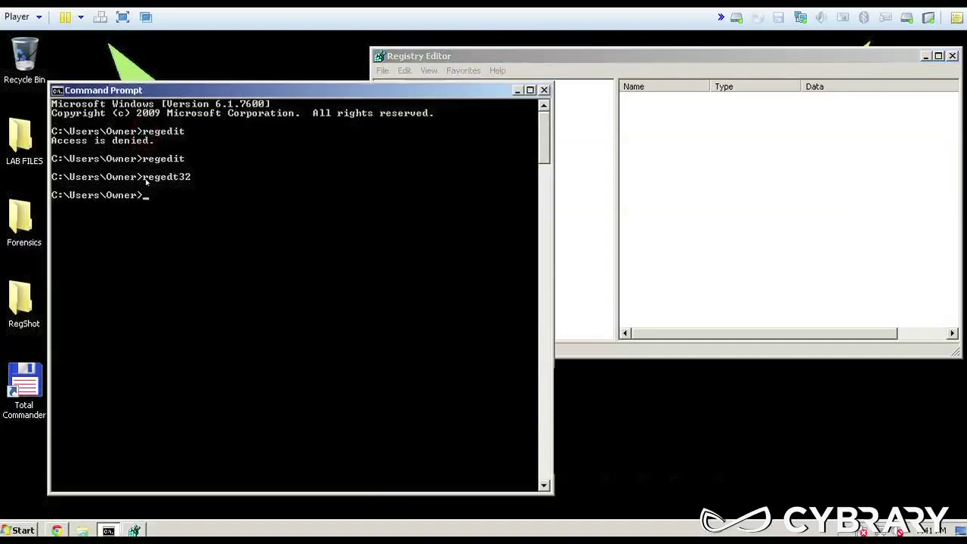
pyautogui.moveTo(139, 177); pyautogui.dragTo(193, 179)
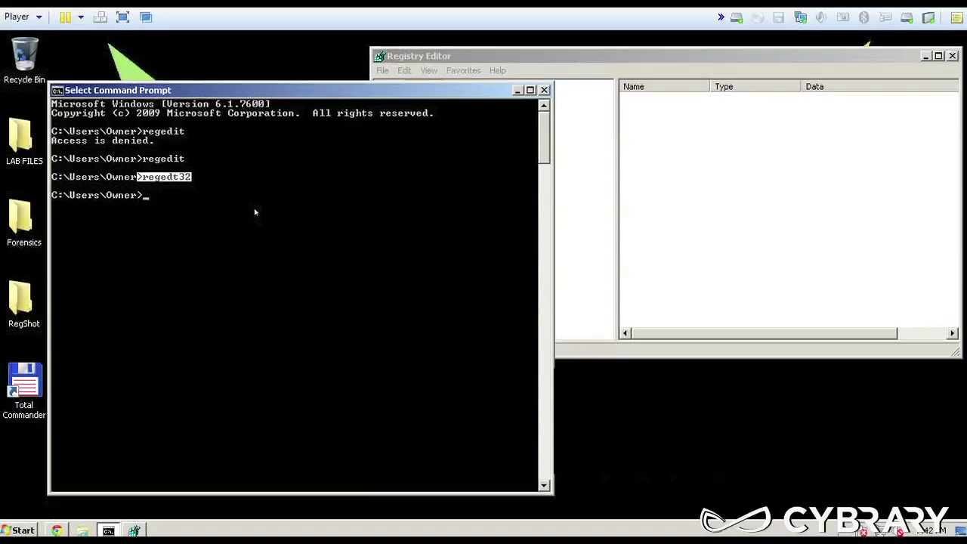
# Bring Registry Editor to the front, look over its editing commands and maximize its window.
pyautogui.click(656, 56)
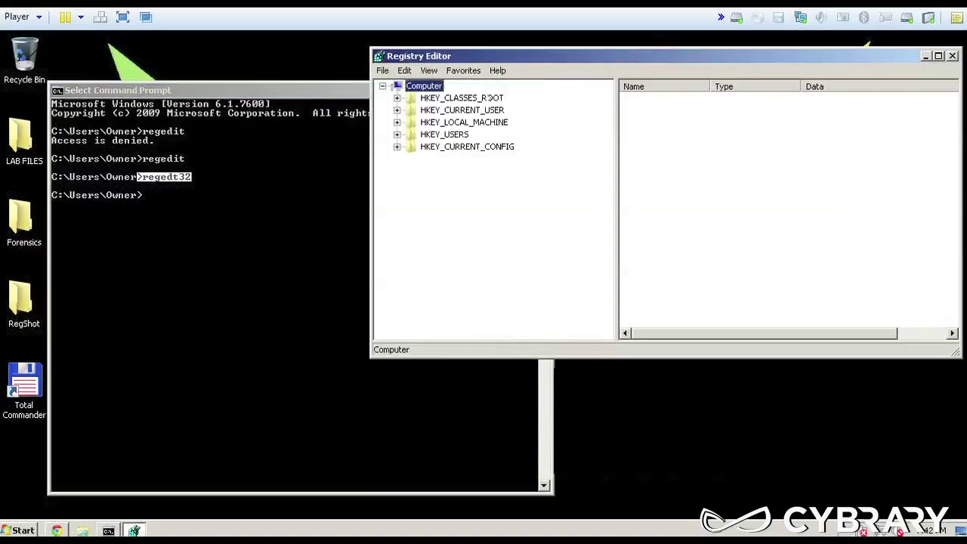
pyautogui.click(405, 71)
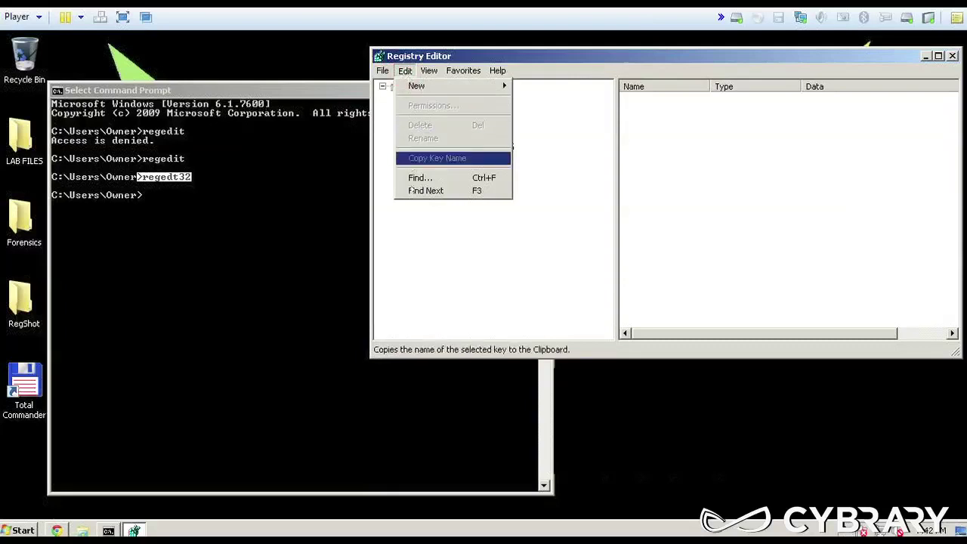
pyautogui.click(940, 56)
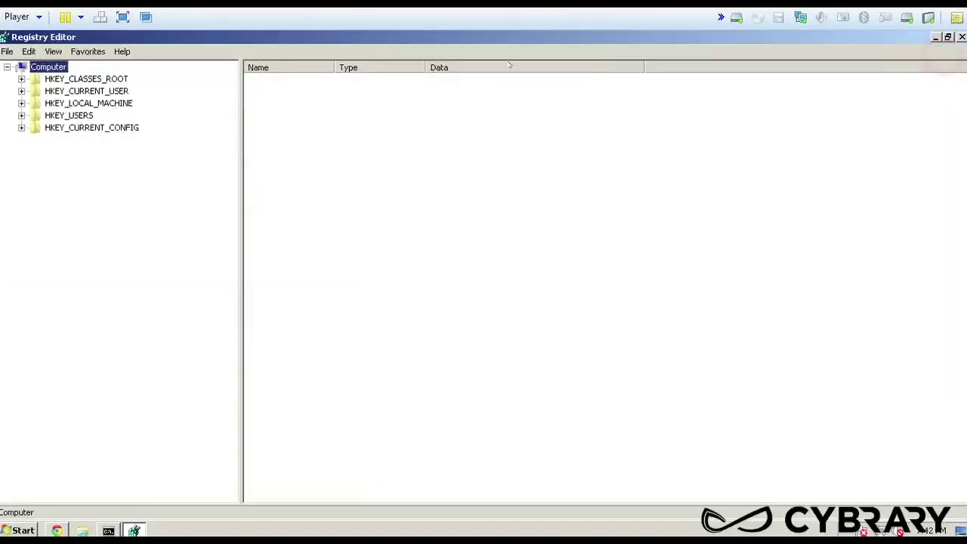
# Search the registry's keys, values and data for "delete".
pyautogui.click(7, 52)
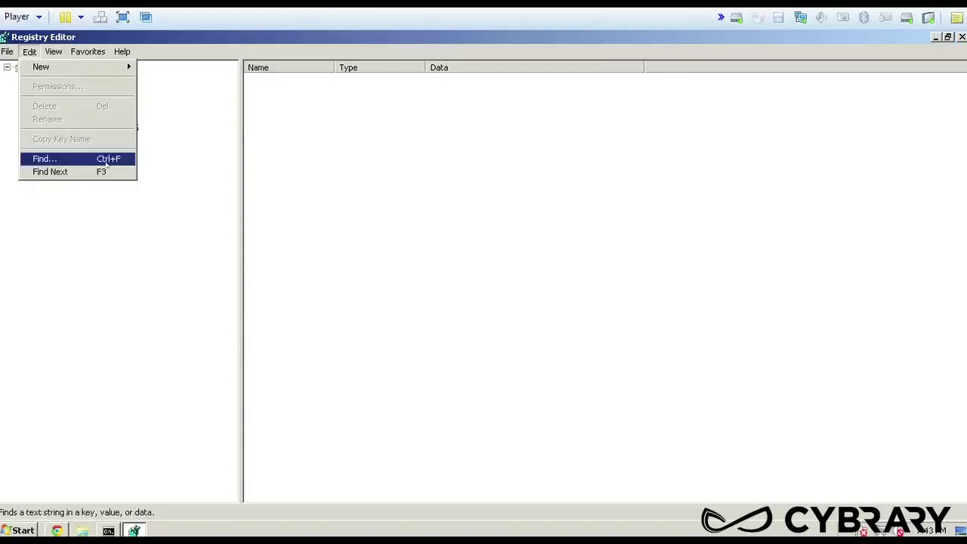
pyautogui.click(103, 159)
pyautogui.write('delete')
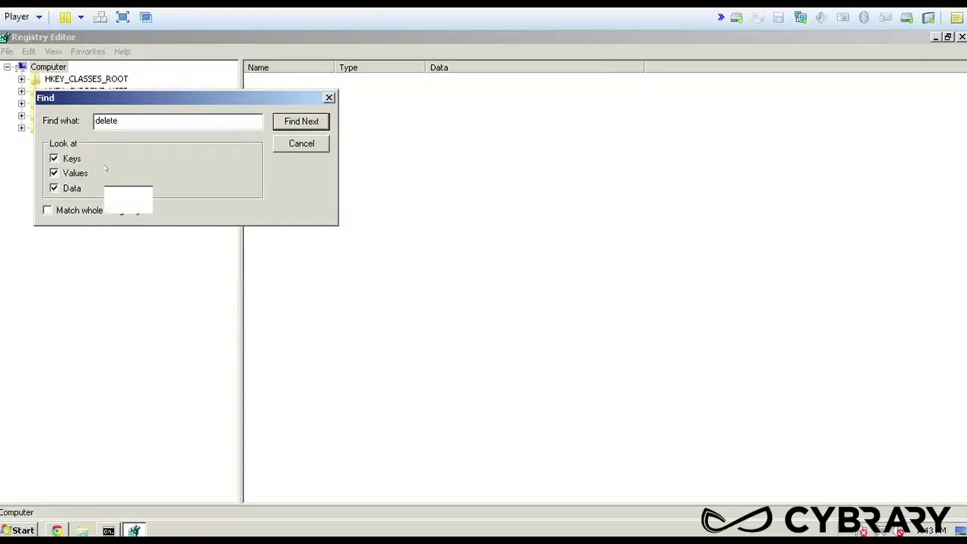
pyautogui.press('Return')
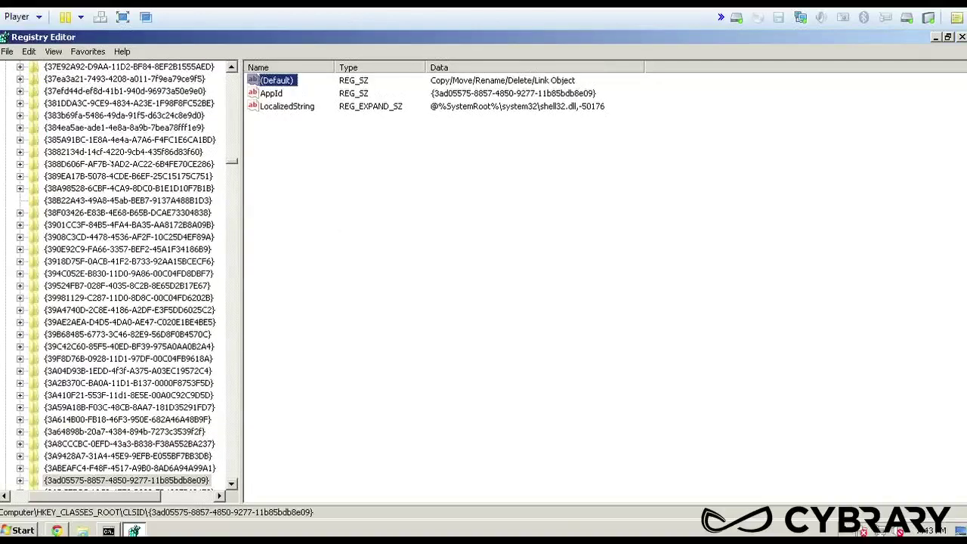
# Step repeatedly through the next registry matches for the search term "delete".
pyautogui.press('F3')
pyautogui.press('F3')
pyautogui.press('F3')
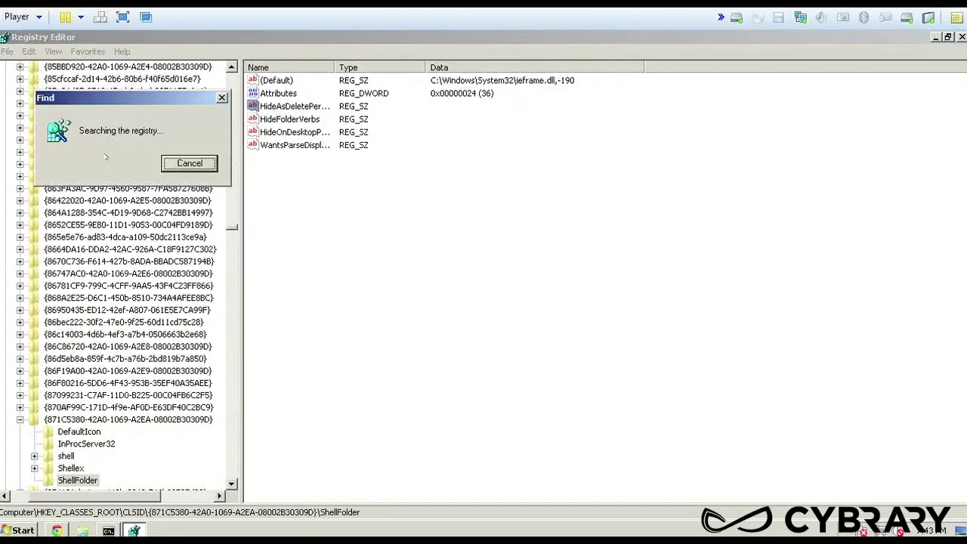
pyautogui.press('F3')
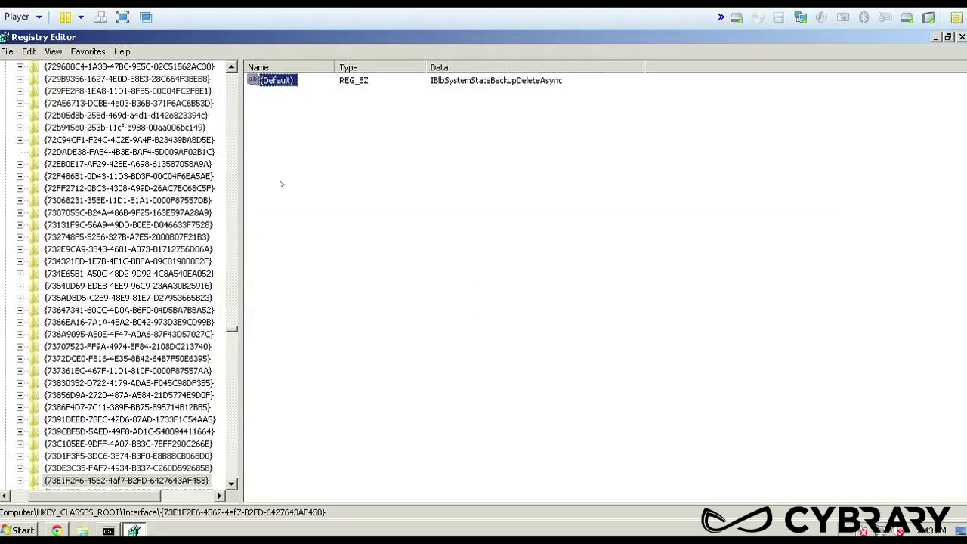
pyautogui.press('F3')
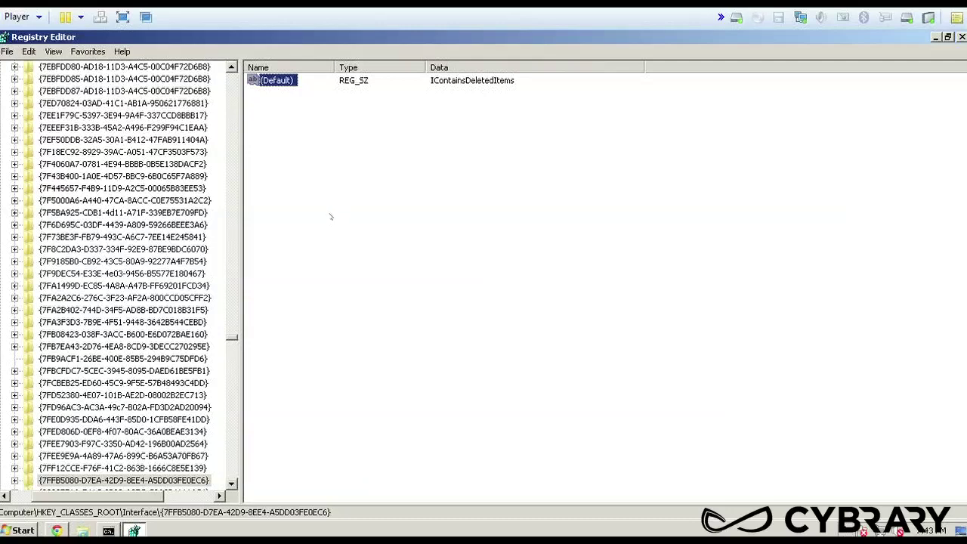
pyautogui.press('F3')
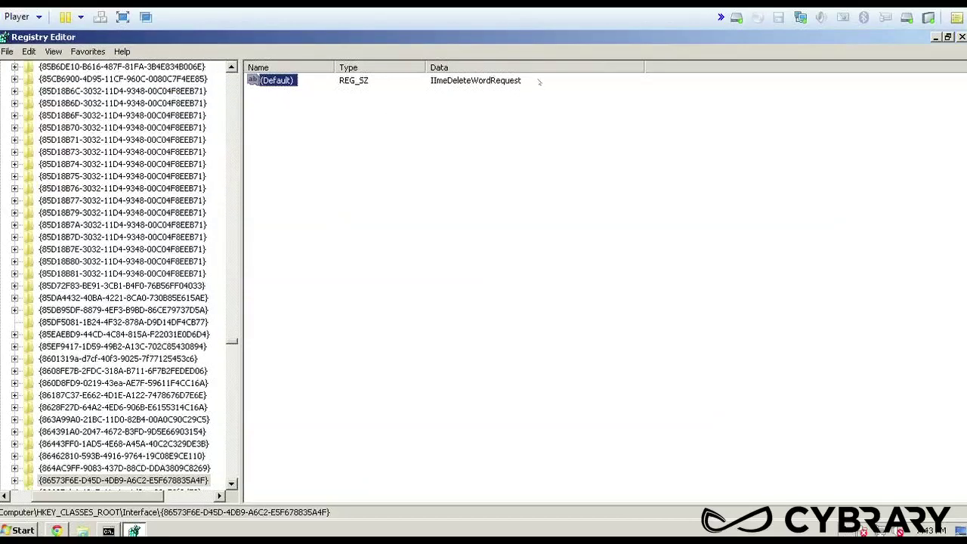
pyautogui.press('F3')
pyautogui.press('F3')
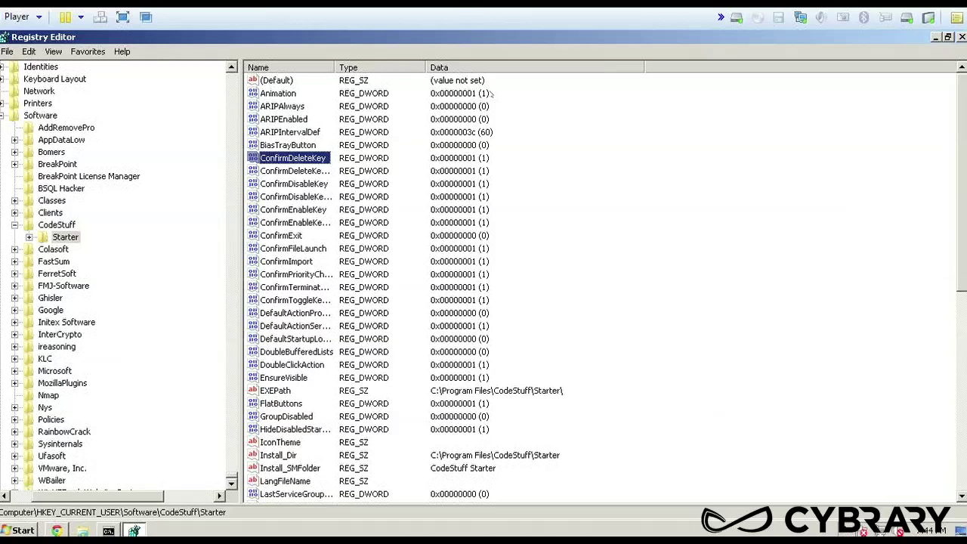
# Restore the Registry Editor window to its smaller size and minimize it, and maximize the Command Prompt window.
pyautogui.click(949, 36)
pyautogui.click(953, 56)
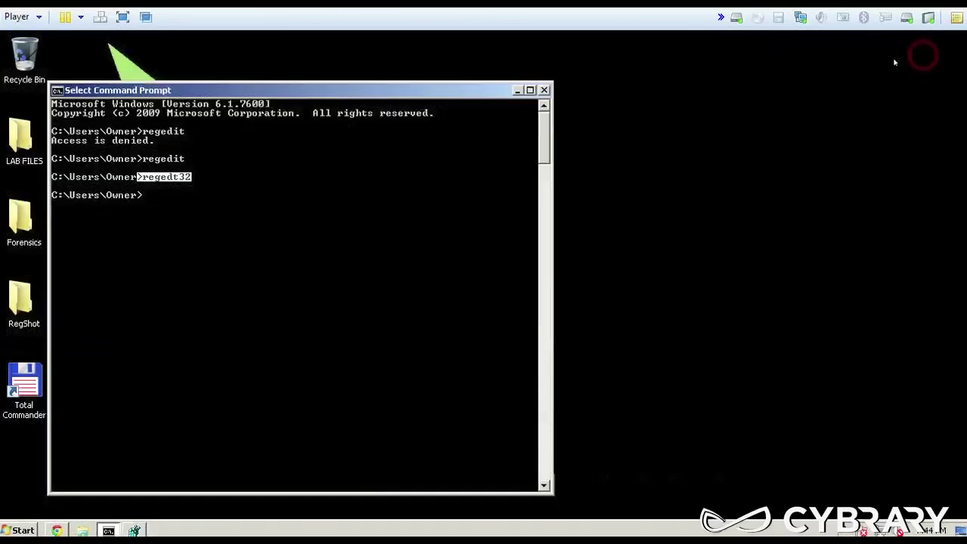
pyautogui.click(531, 90)
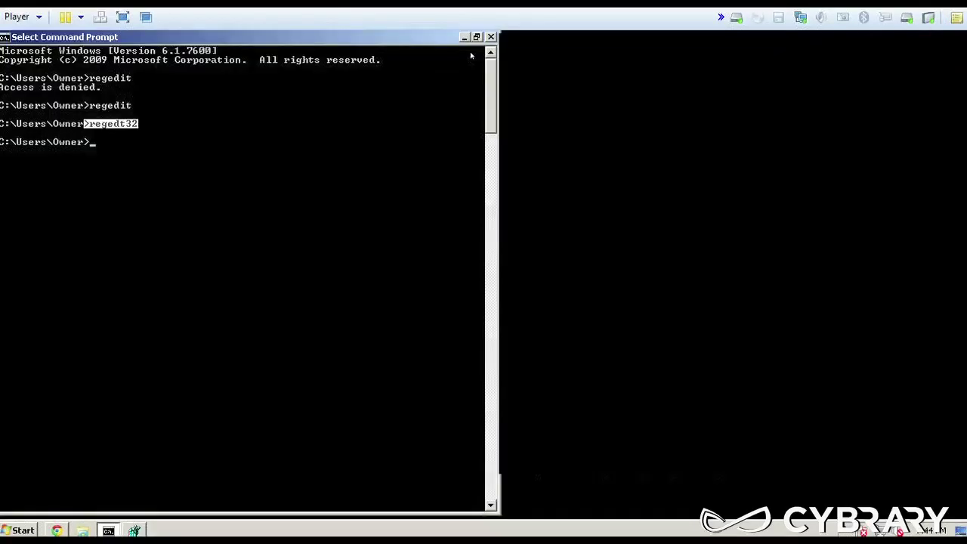